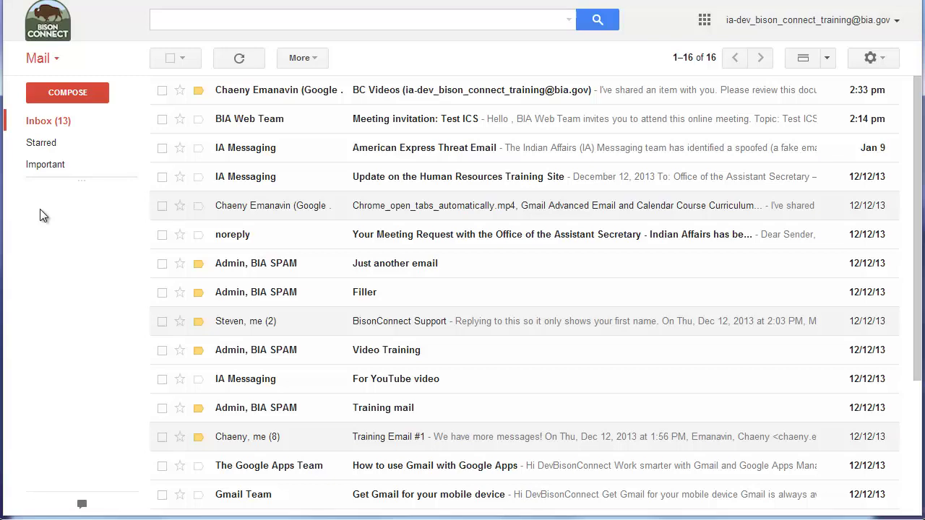
Open the 'Meeting invitation: Test ICS' email and start a Pencil it in event for Jan 14, 2014.
click(391, 122)
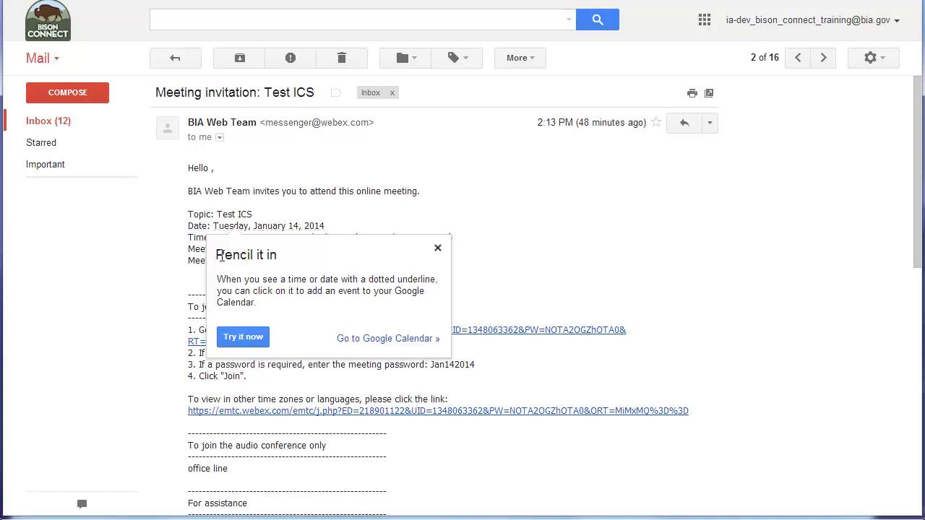
click(244, 338)
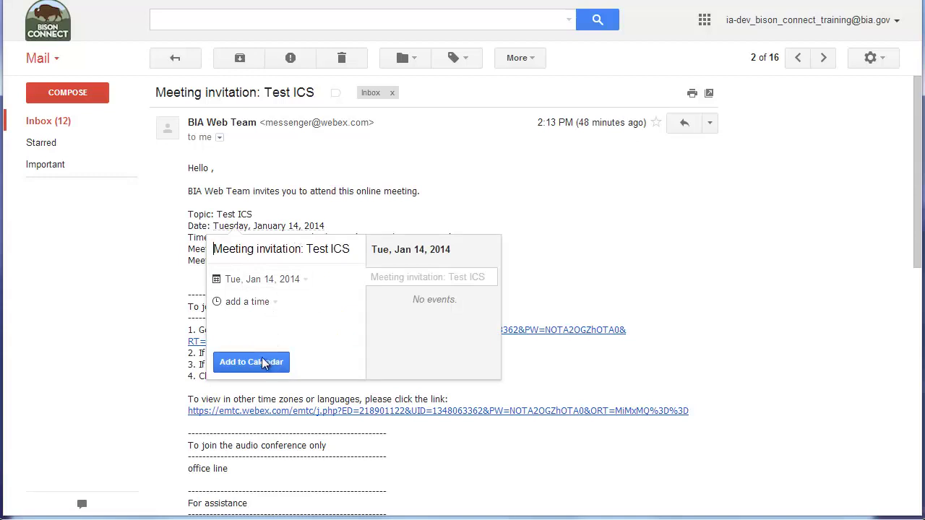
Set the Test ICS event to 2:30pm and add it to the calendar.
click(258, 301)
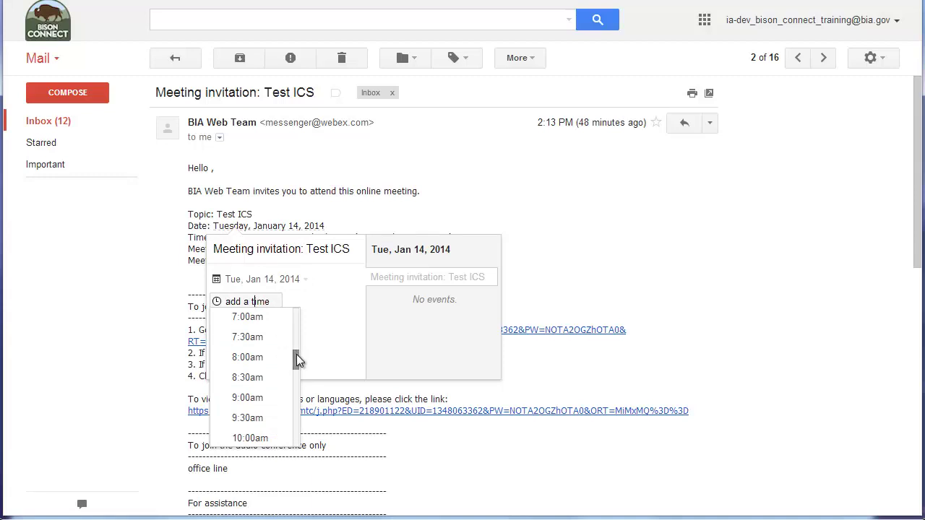
scroll(296, 376, down, 1)
scroll(296, 380, down, 4)
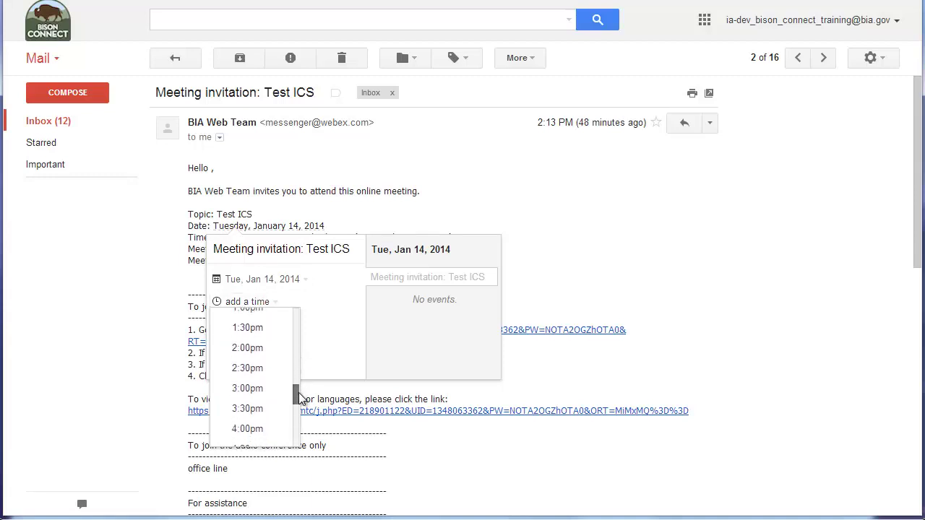
click(264, 373)
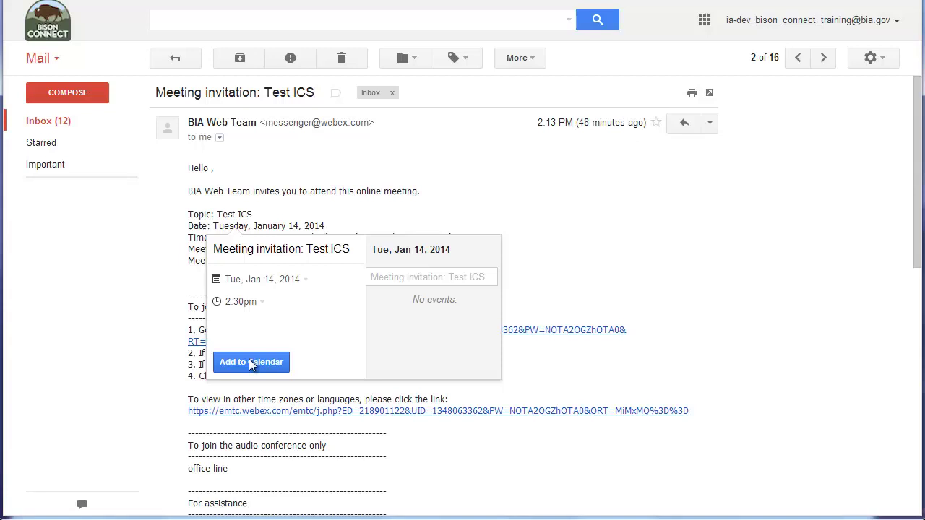
click(248, 359)
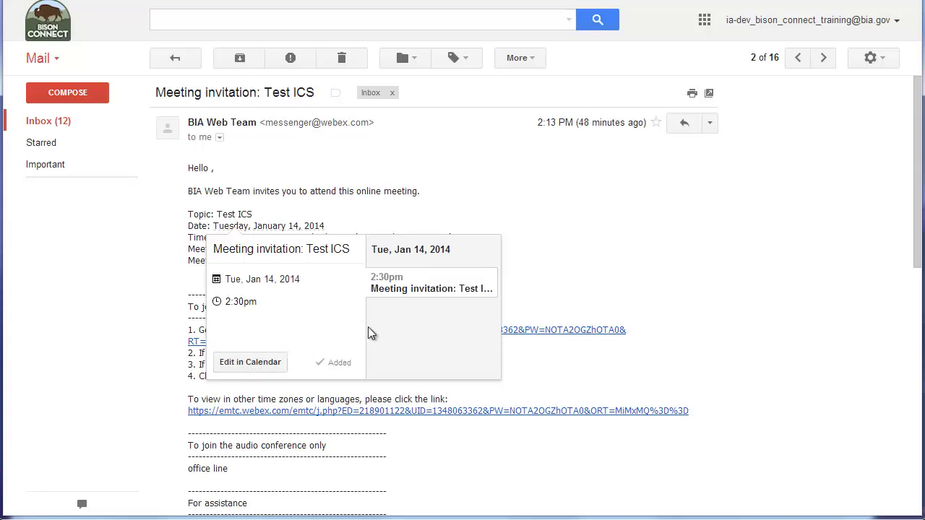
Save the test_ics invitation file to Downloads and go back to the inbox.
click(401, 289)
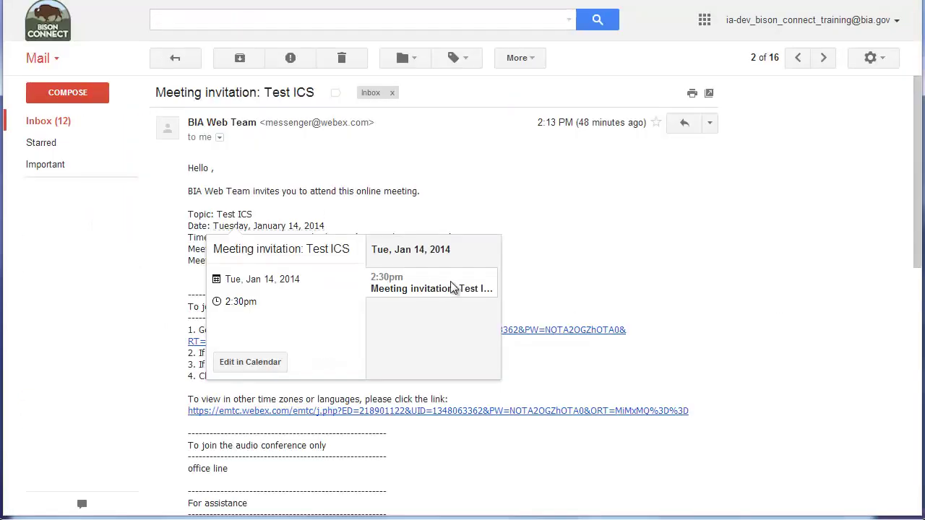
scroll(518, 391, down, 2)
scroll(517, 390, down, 2)
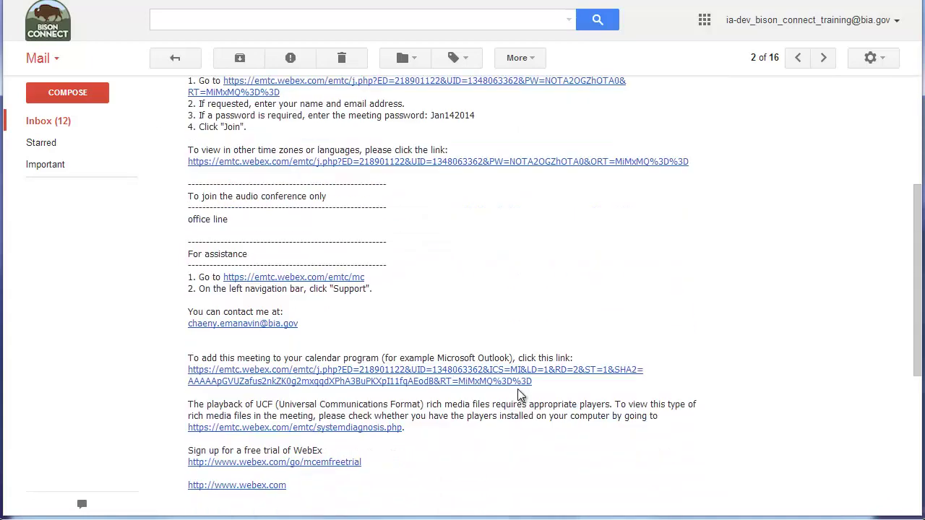
scroll(518, 394, down, 3)
scroll(518, 394, down, 3)
scroll(517, 394, up, 4)
scroll(517, 393, up, 2)
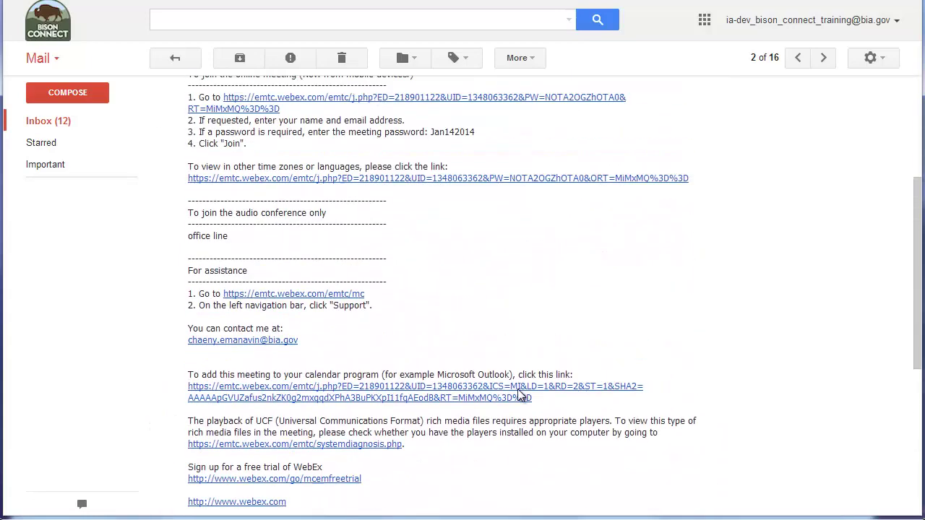
scroll(517, 394, up, 2)
scroll(517, 394, up, 2)
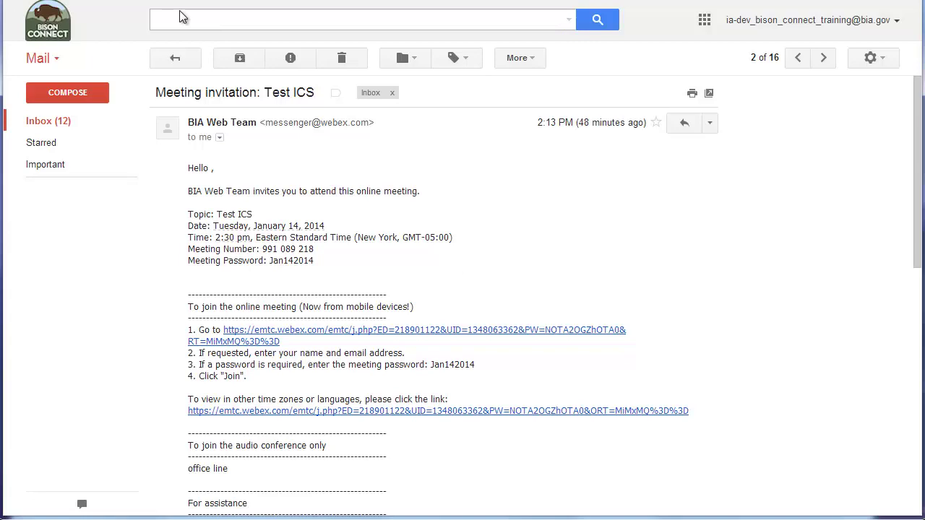
click(171, 58)
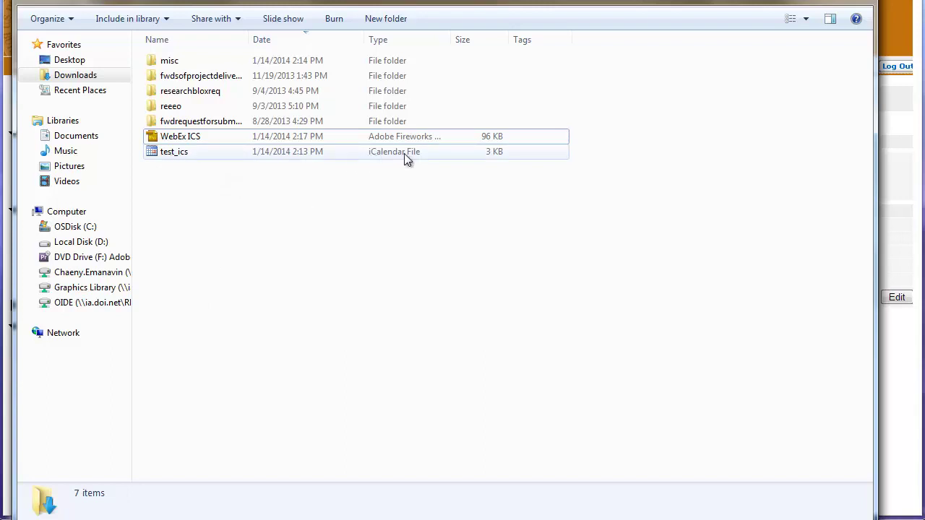
mouse_move(173, 152)
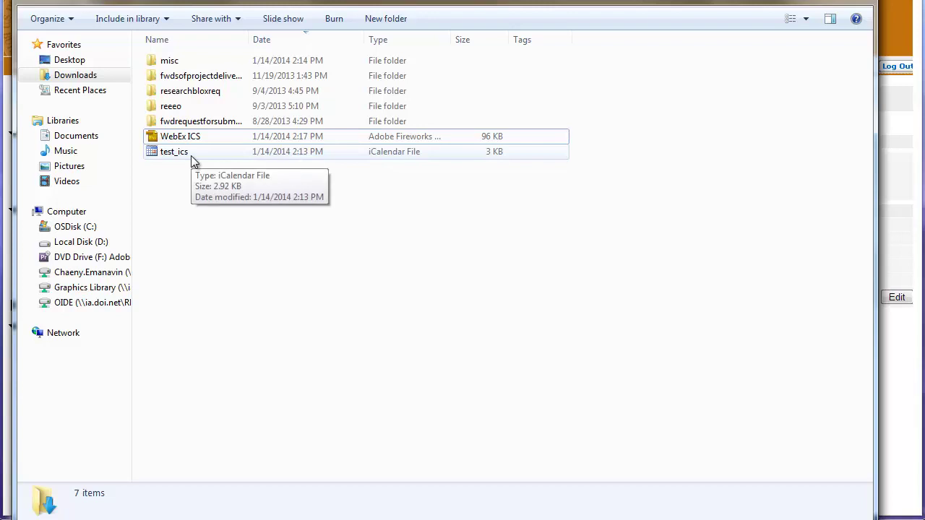
Select the downloaded test_ics iCalendar file in the Downloads folder.
click(193, 159)
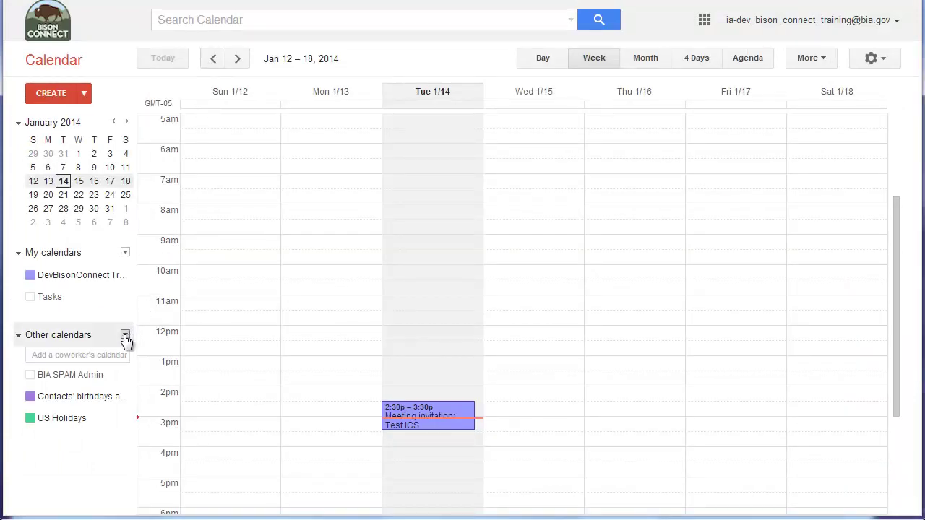
Choose test_ics.ics from Downloads as the file to import under Other calendars > Import calendar.
click(125, 337)
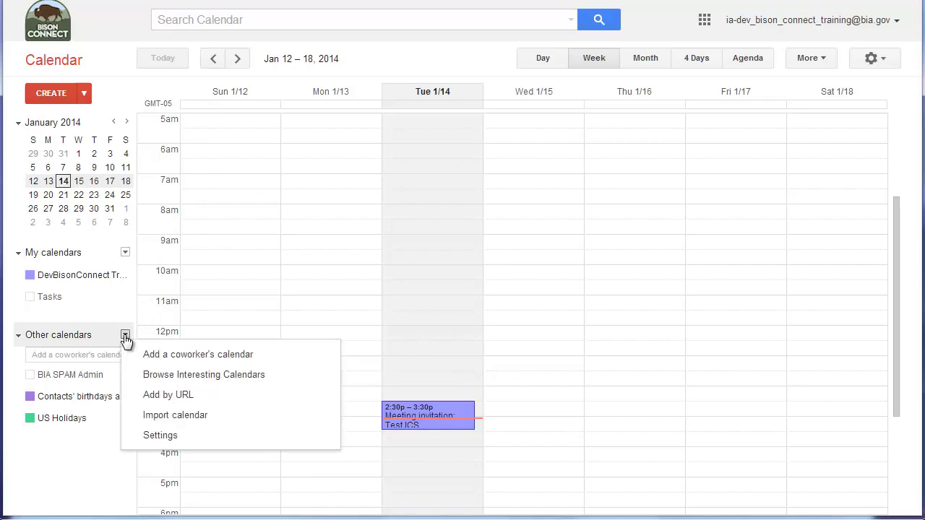
click(159, 419)
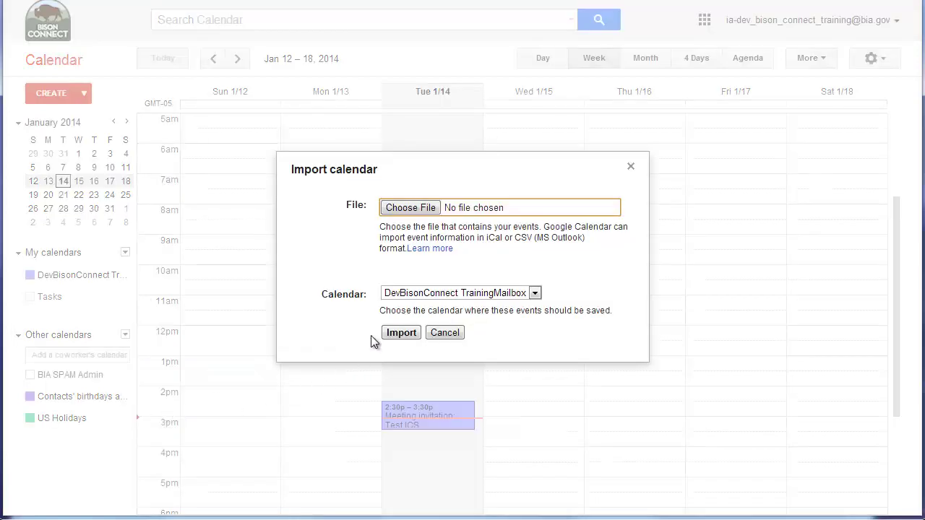
click(417, 207)
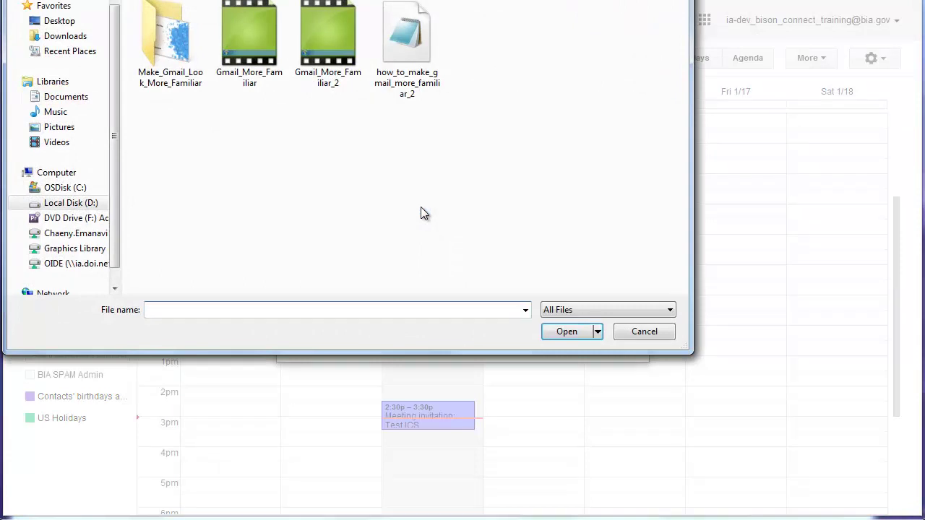
click(58, 38)
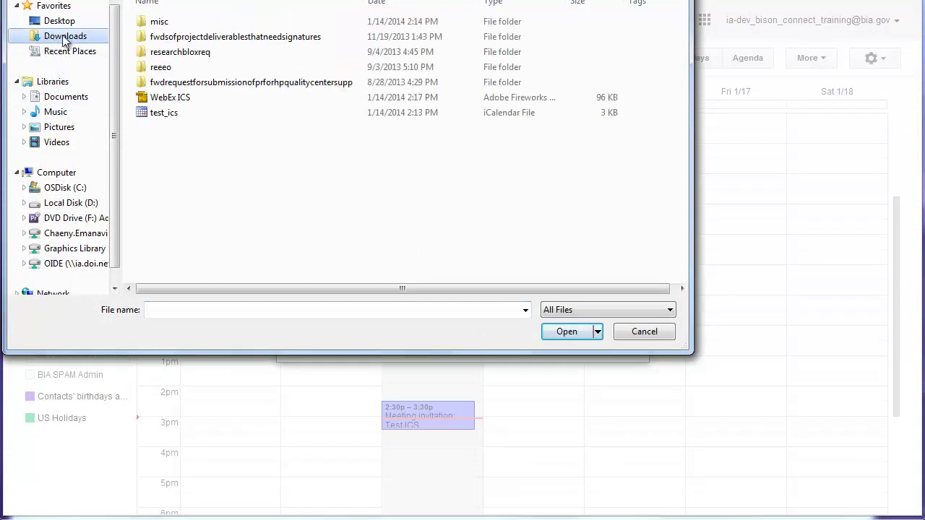
click(159, 115)
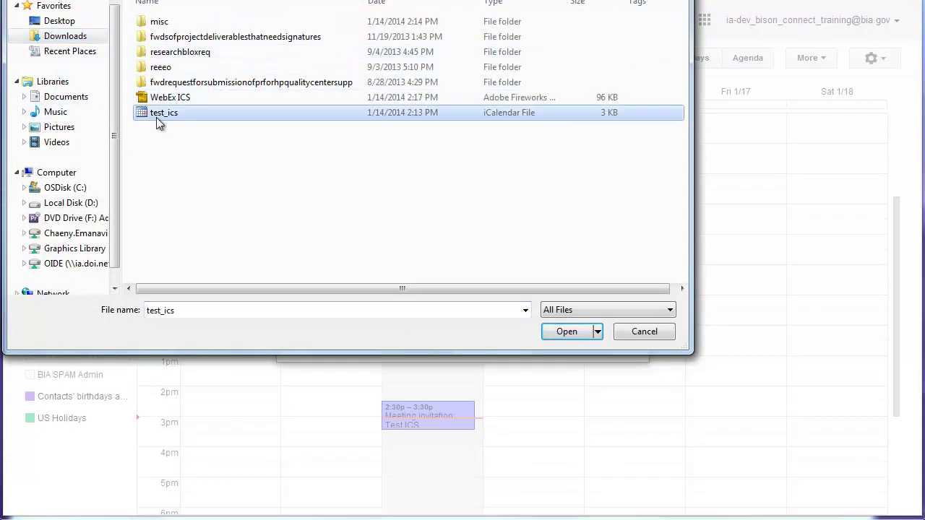
click(561, 332)
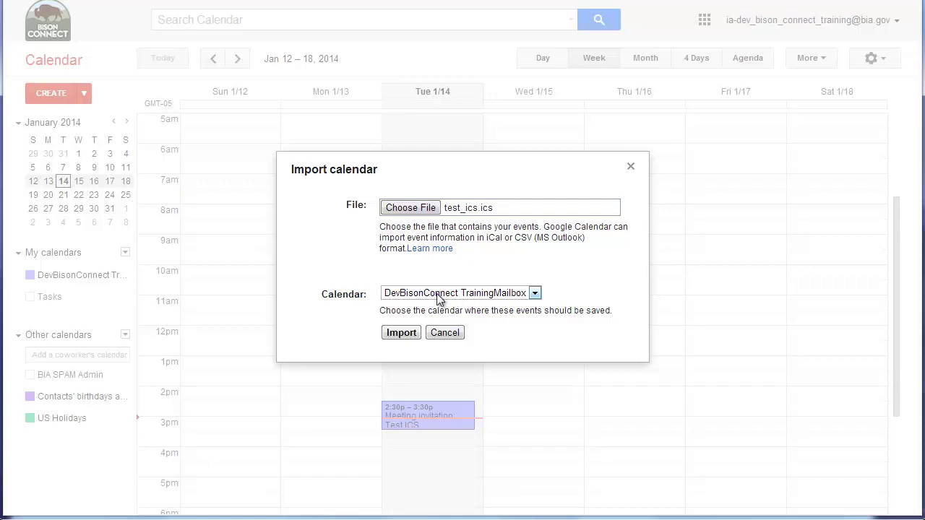
click(403, 336)
Import the test_ics.ics event and dismiss the import success message.
click(402, 334)
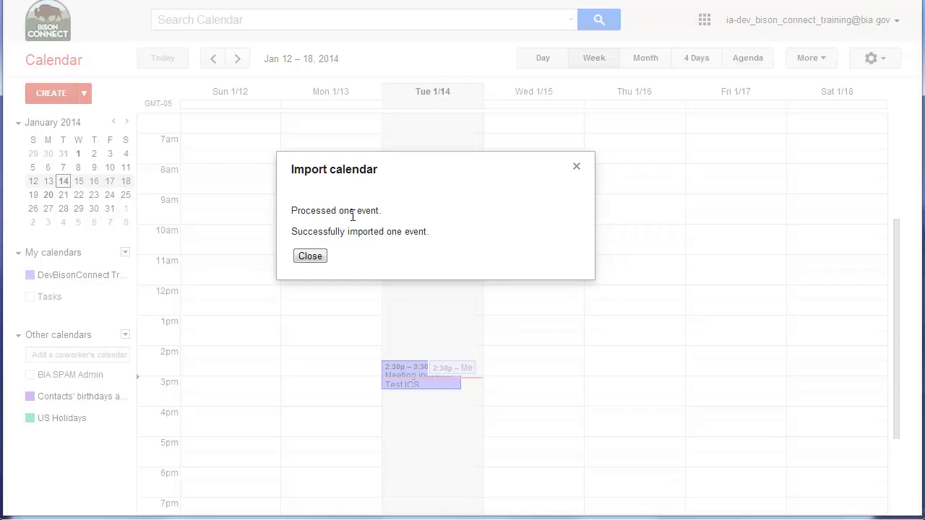
click(311, 256)
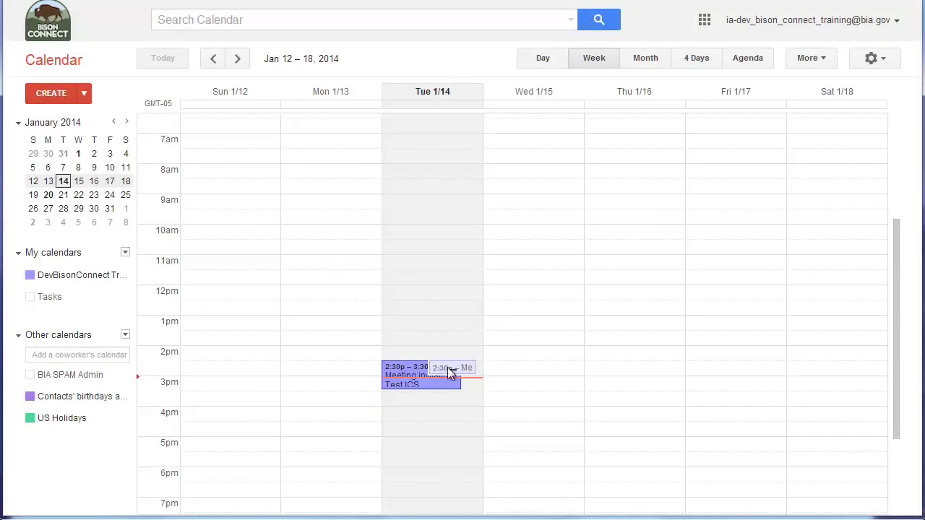